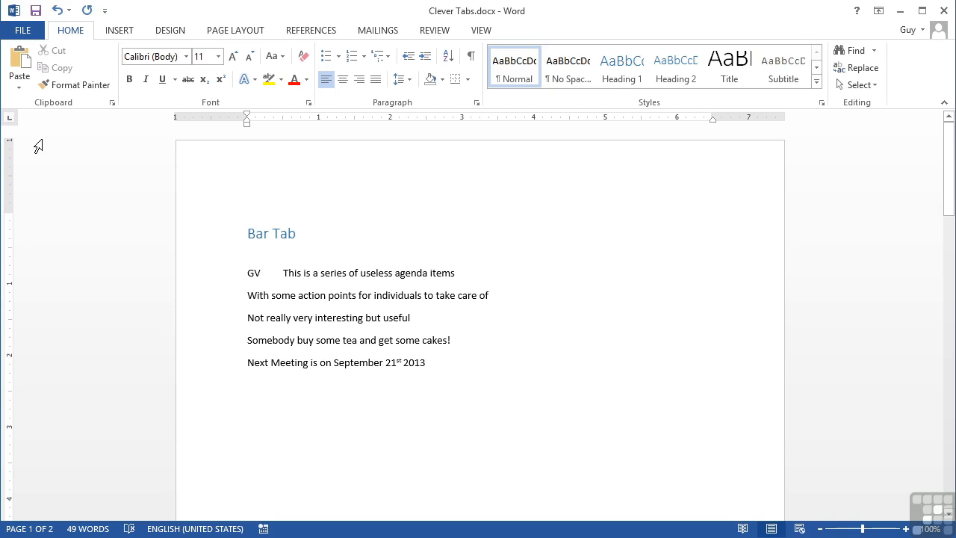
Add a bar tab at the 1-inch ruler mark to the five agenda lines under the Bar Tab heading.
{"action": "left_click", "coordinate": [11, 120]}
{"action": "left_click", "coordinate": [10, 119]}
{"action": "left_click", "coordinate": [10, 119]}
{"action": "left_click", "coordinate": [10, 120]}
{"action": "left_click", "coordinate": [11, 121]}
{"action": "left_click_drag", "start_coordinate": [428, 363], "coordinate": [247, 271]}
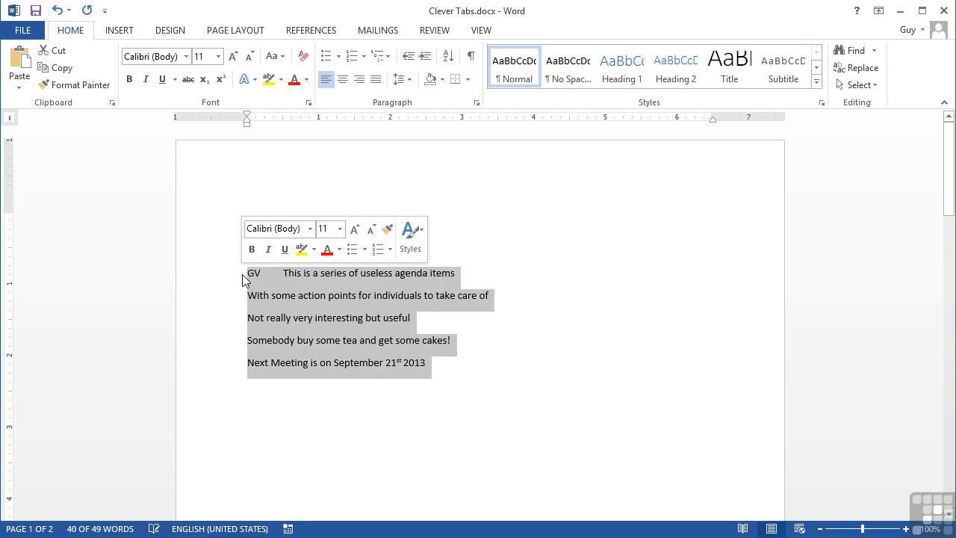
{"action": "left_click", "coordinate": [319, 121]}
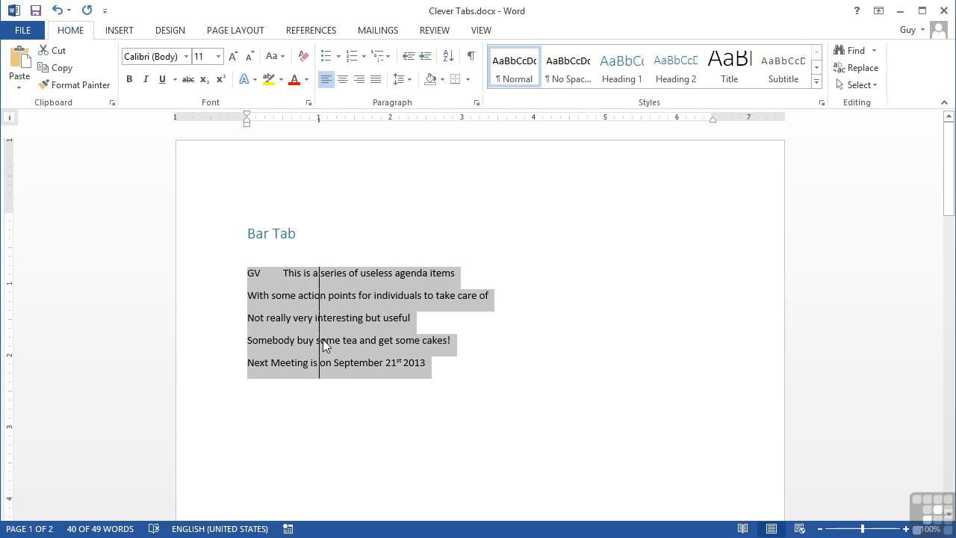
Insert tabs so the text of the first two agenda lines starts at the 1.5-inch default stop beyond the bar.
{"action": "left_click", "coordinate": [285, 274]}
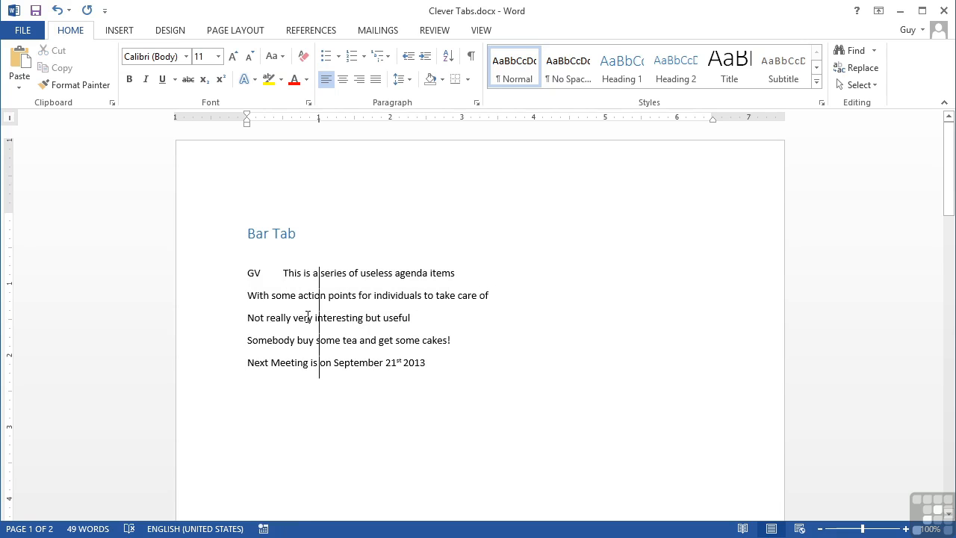
{"action": "key", "text": "Tab"}
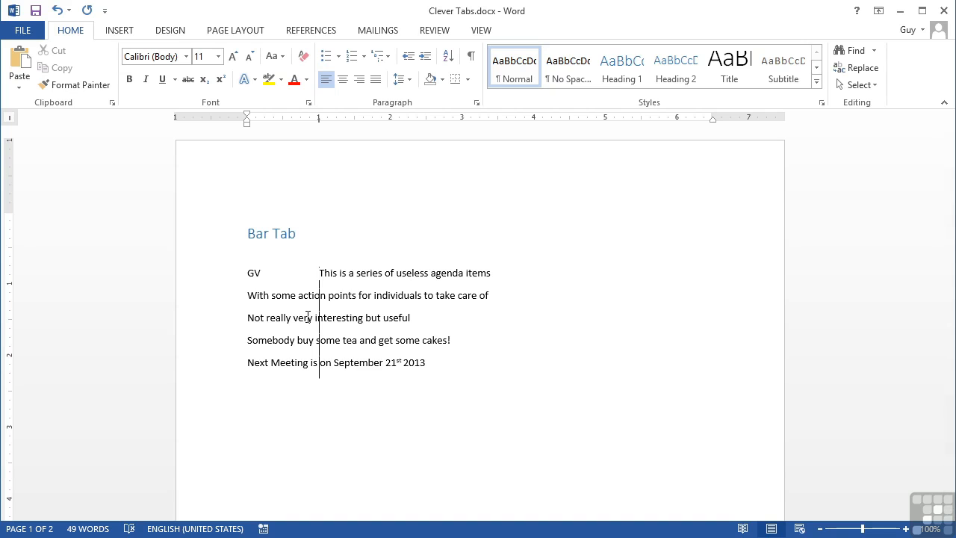
{"action": "key", "text": "Tab"}
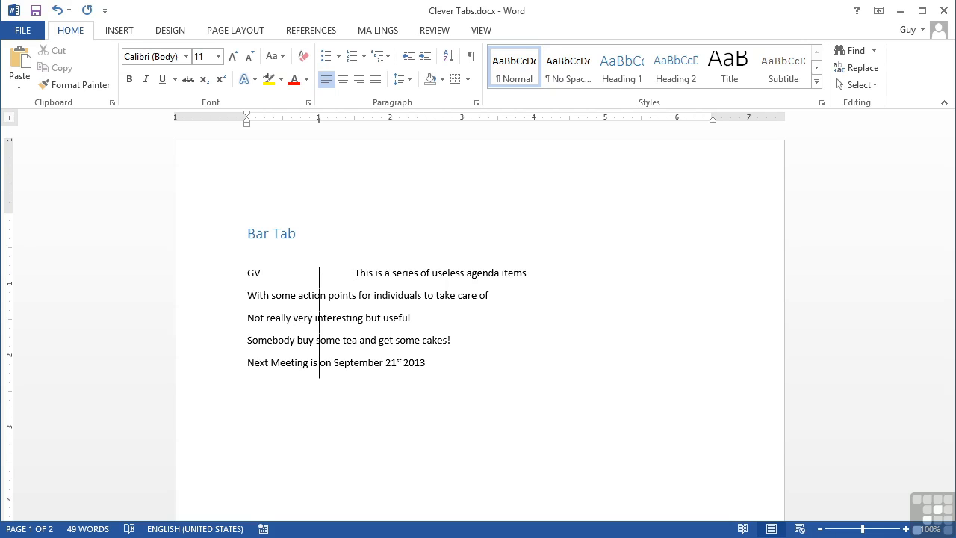
{"action": "left_click", "coordinate": [248, 297]}
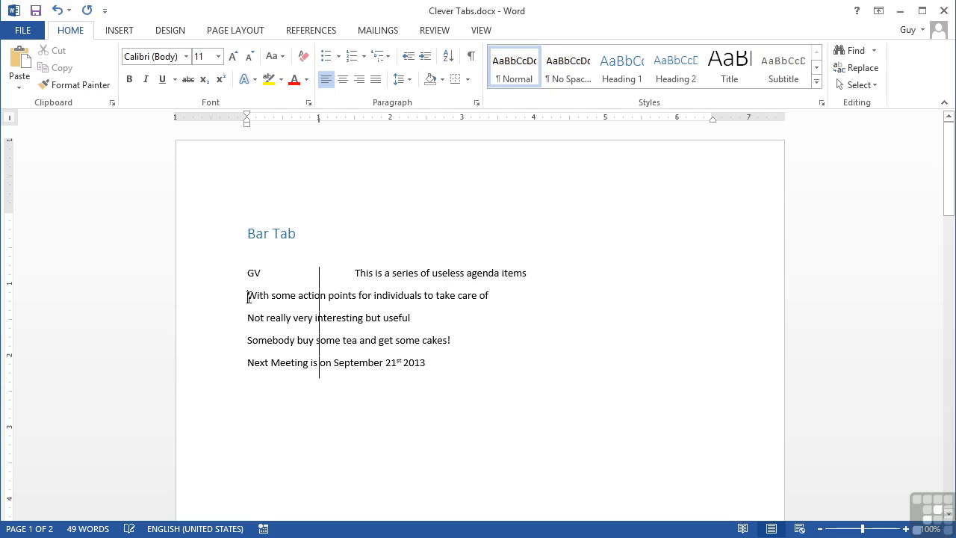
{"action": "key", "text": "Tab"}
{"action": "key", "text": "Tab"}
{"action": "key", "text": "Tab"}
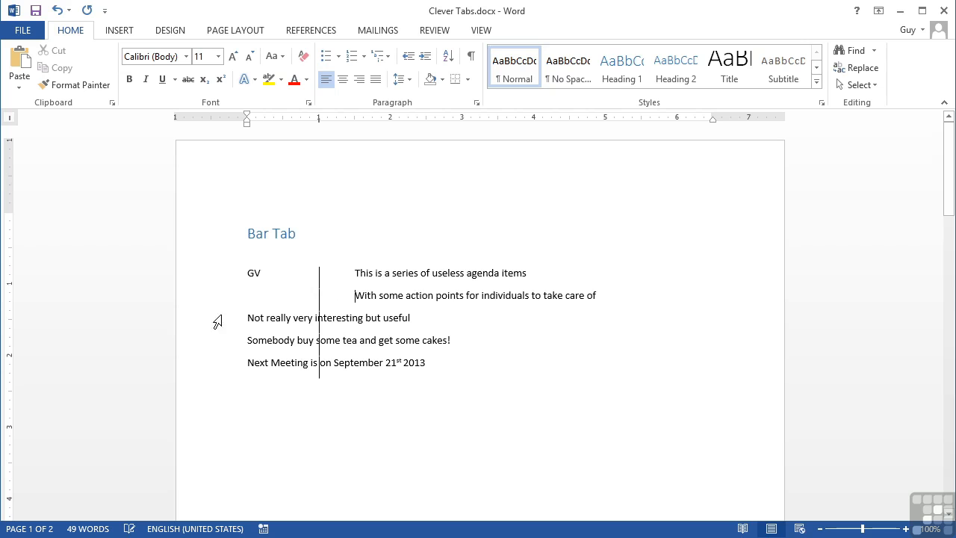
Insert three tabs at the start of each of the remaining three agenda lines to align them beyond the bar.
{"action": "left_click", "coordinate": [248, 318]}
{"action": "key", "text": "Tab"}
{"action": "key", "text": "Tab"}
{"action": "key", "text": "Tab"}
{"action": "left_click", "coordinate": [250, 341]}
{"action": "key", "text": "Tab"}
{"action": "key", "text": "Tab"}
{"action": "key", "text": "Tab"}
{"action": "left_click", "coordinate": [249, 361]}
{"action": "key", "text": "Tab"}
{"action": "key", "text": "Tab"}
{"action": "key", "text": "Tab"}
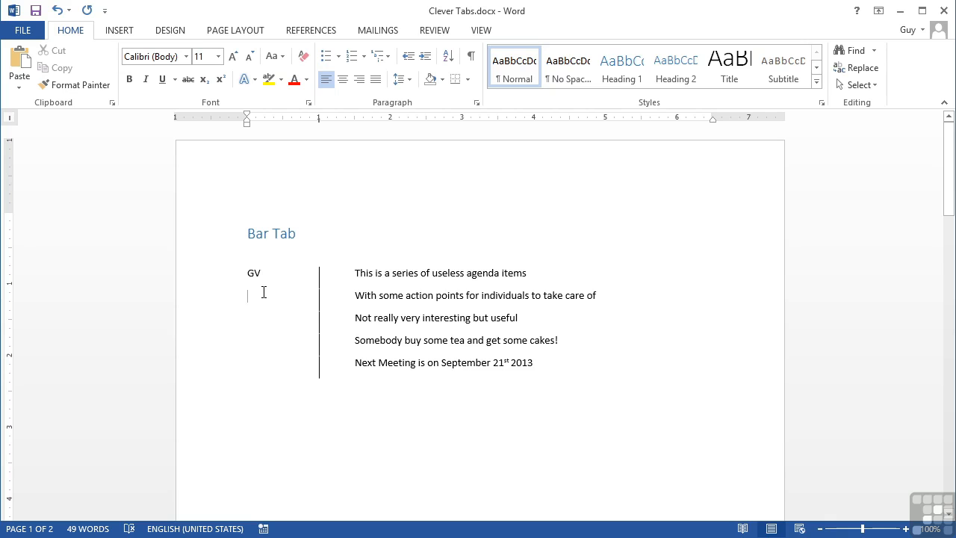
Enter the initials MK, FT, DR and ALL before the bar on the second to fifth agenda lines.
{"action": "type", "text": "MK"}
{"action": "key", "text": "Down"}
{"action": "type", "text": "FT"}
{"action": "key", "text": "Down"}
{"action": "type", "text": "DR"}
{"action": "key", "text": "Down"}
{"action": "type", "text": "ALL"}
{"action": "left_click", "coordinate": [315, 365]}
Add a left tab stop at about 1.25 inches to all five agenda lines.
{"action": "left_click_drag", "start_coordinate": [538, 364], "coordinate": [245, 273]}
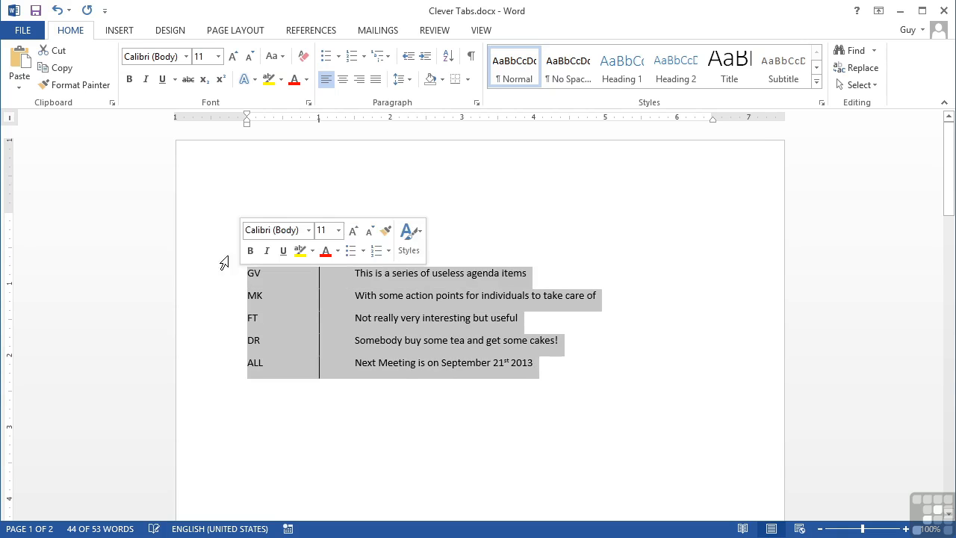
{"action": "left_click", "coordinate": [12, 118]}
{"action": "left_click", "coordinate": [11, 119]}
{"action": "left_click", "coordinate": [11, 118]}
{"action": "left_click", "coordinate": [10, 119]}
{"action": "left_click", "coordinate": [10, 120]}
{"action": "left_click", "coordinate": [10, 120]}
{"action": "left_click", "coordinate": [11, 120]}
{"action": "left_click", "coordinate": [10, 119]}
{"action": "left_click", "coordinate": [10, 120]}
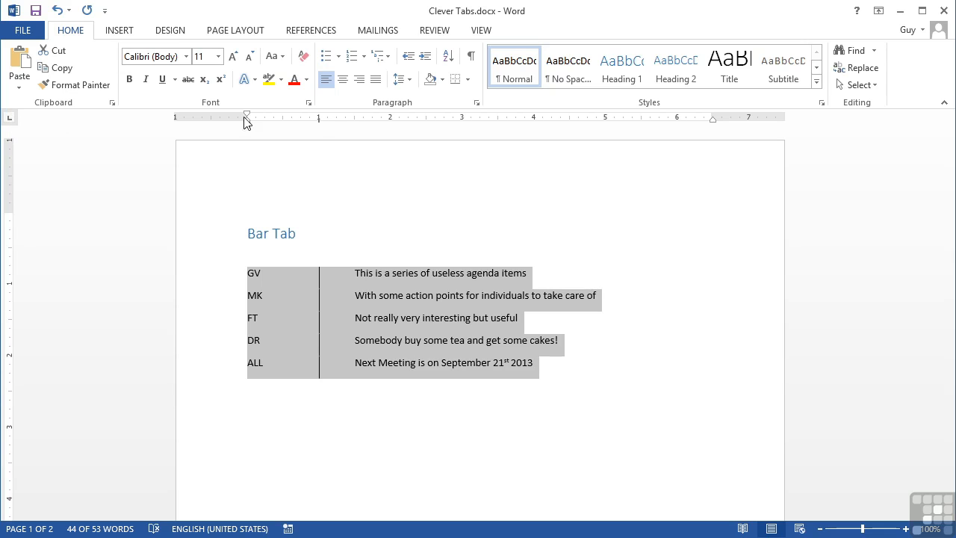
{"action": "left_click", "coordinate": [337, 121]}
Remove the surplus tab characters from the five agenda lines so their text aligns at the new left tab stop.
{"action": "left_click", "coordinate": [351, 275]}
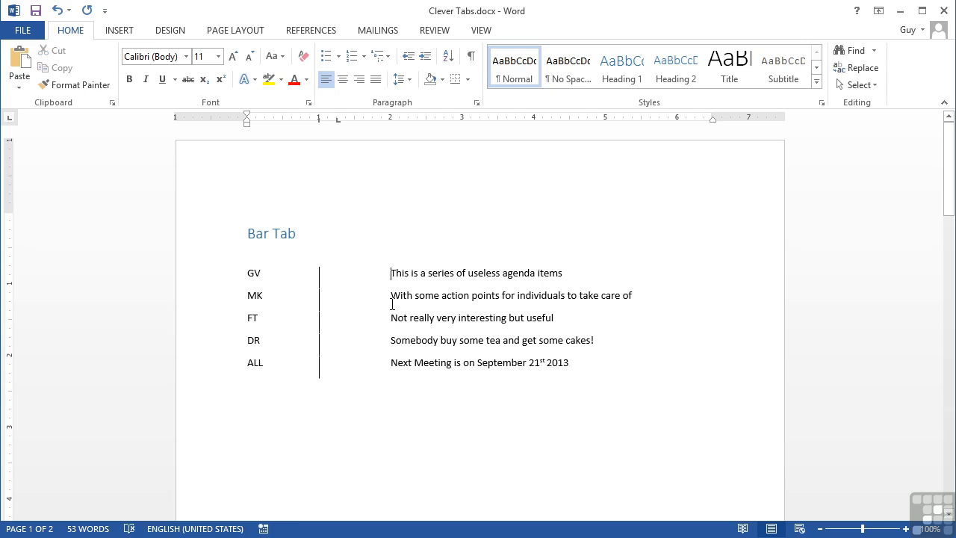
{"action": "key", "text": "BackSpace"}
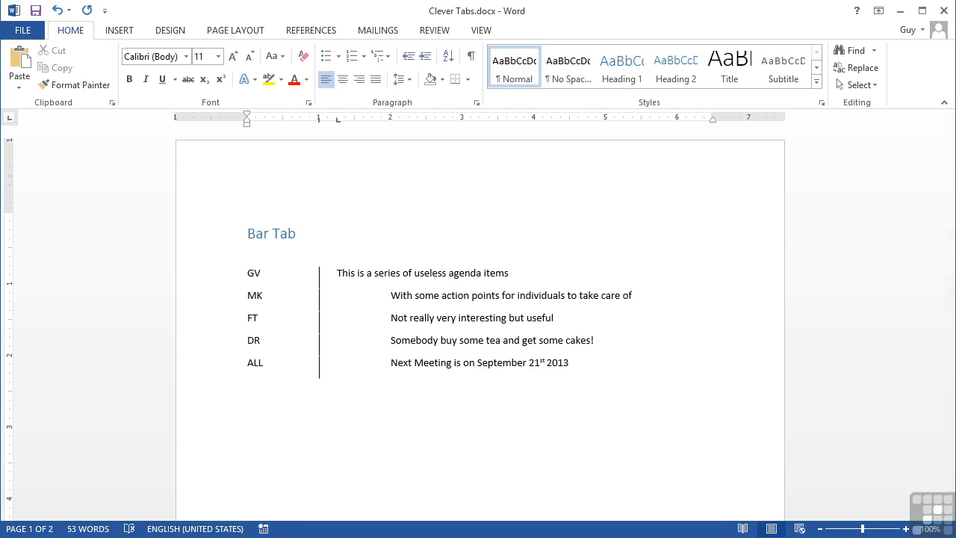
{"action": "key", "text": "Down"}
{"action": "key", "text": "Delete"}
{"action": "key", "text": "Delete"}
{"action": "key", "text": "Down"}
{"action": "key", "text": "Delete"}
{"action": "key", "text": "Delete"}
{"action": "key", "text": "Down"}
{"action": "key", "text": "Delete"}
{"action": "key", "text": "Delete"}
{"action": "key", "text": "Down"}
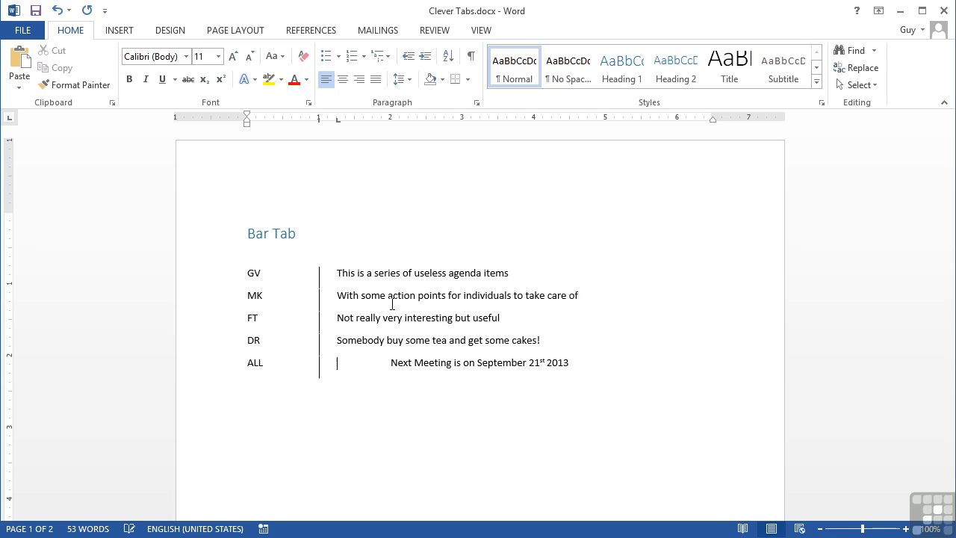
{"action": "key", "text": "Delete"}
{"action": "key", "text": "Delete"}
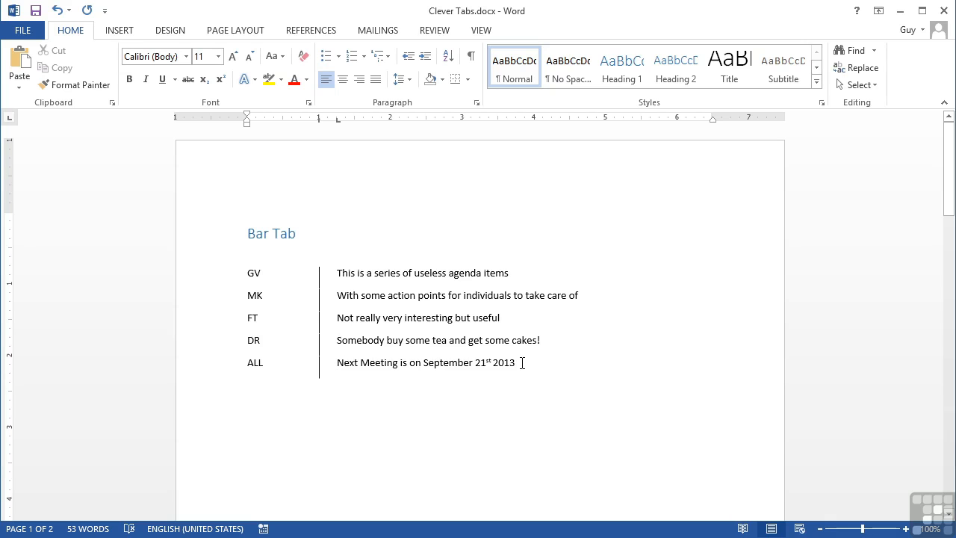
Add a sixth agenda line with the initials GV and the text "Don't forget the Admin FEE" after the bar.
{"action": "key", "text": "Return"}
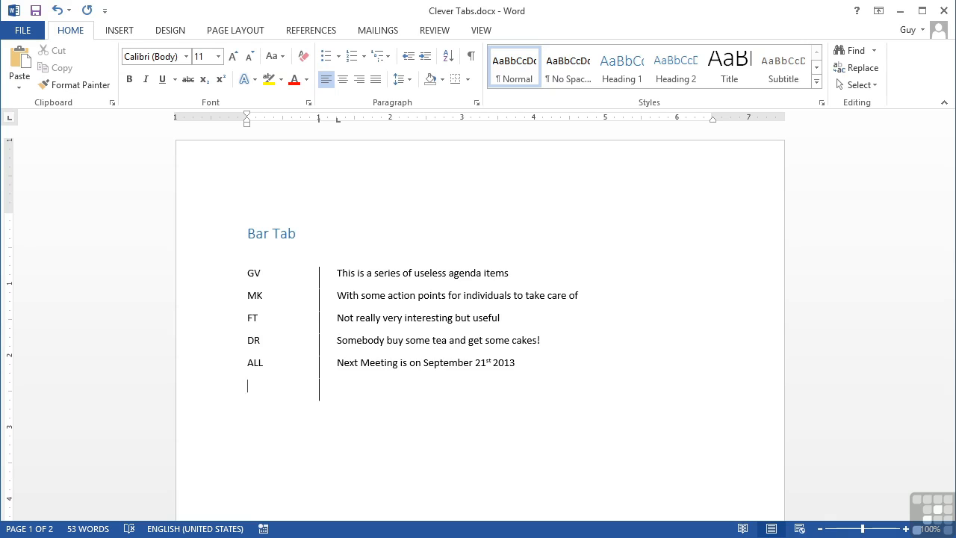
{"action": "type", "text": "GVDon't forget the Admin FEE"}
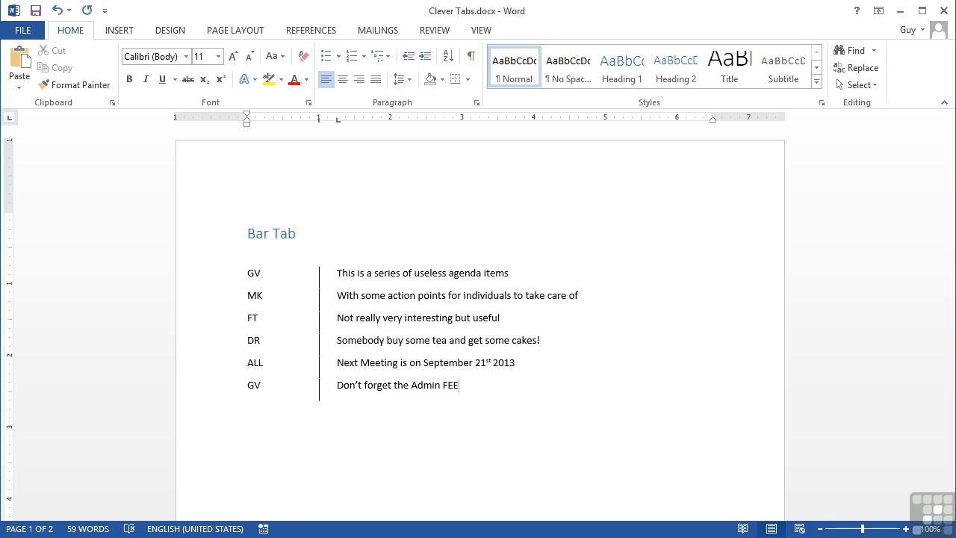
Start a new line below the agenda, remove its bar and left tab stops, and insert two default tabs.
{"action": "key", "text": "Return"}
{"action": "mouse_move", "coordinate": [319, 127]}
{"action": "left_mouse_down"}
{"action": "mouse_move", "coordinate": [318, 141]}
{"action": "mouse_move", "coordinate": [336, 124]}
{"action": "mouse_move", "coordinate": [336, 150]}
{"action": "left_mouse_up"}
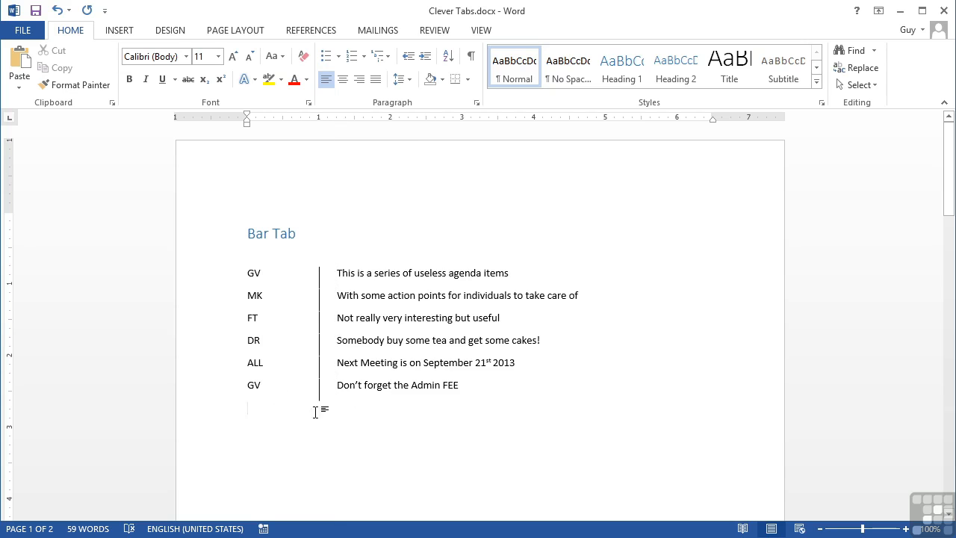
{"action": "key", "text": "Tab"}
{"action": "key", "text": "Tab"}
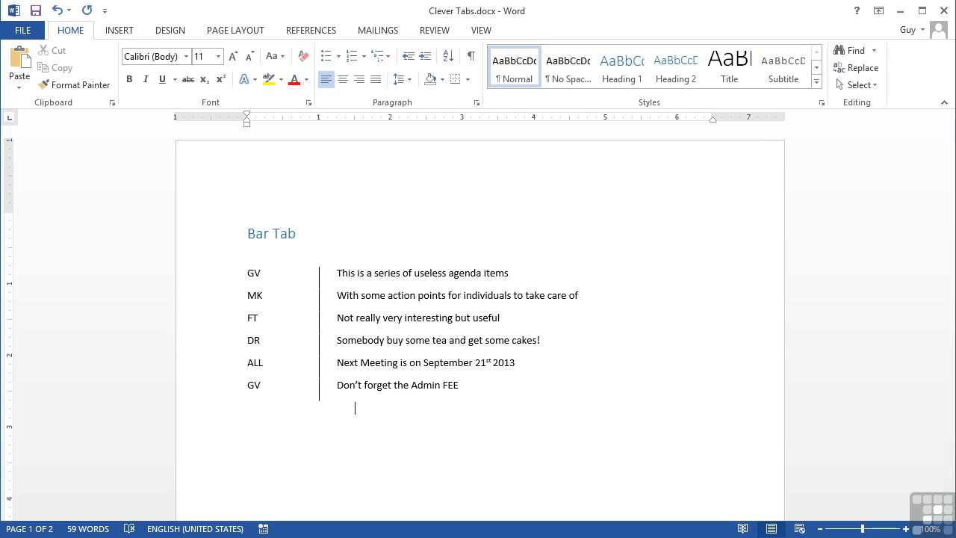
Add a decimal tab stop at 2 inches to the five numbers under the Decimal Tabstops heading.
{"action": "scroll", "coordinate": [295, 410], "scroll_direction": "down", "scroll_amount": 15}
{"action": "scroll", "coordinate": [296, 410], "scroll_direction": "down", "scroll_amount": 5}
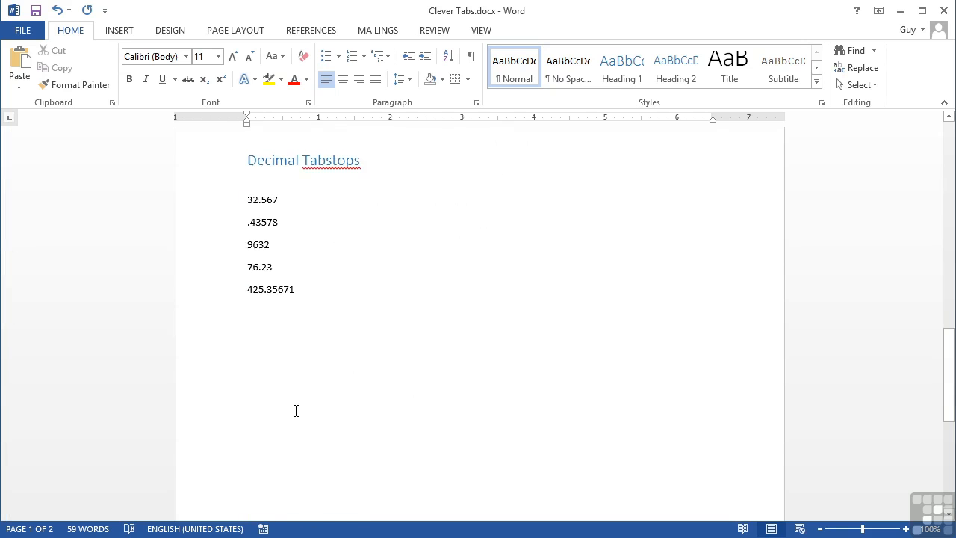
{"action": "scroll", "coordinate": [296, 410], "scroll_direction": "up", "scroll_amount": 1}
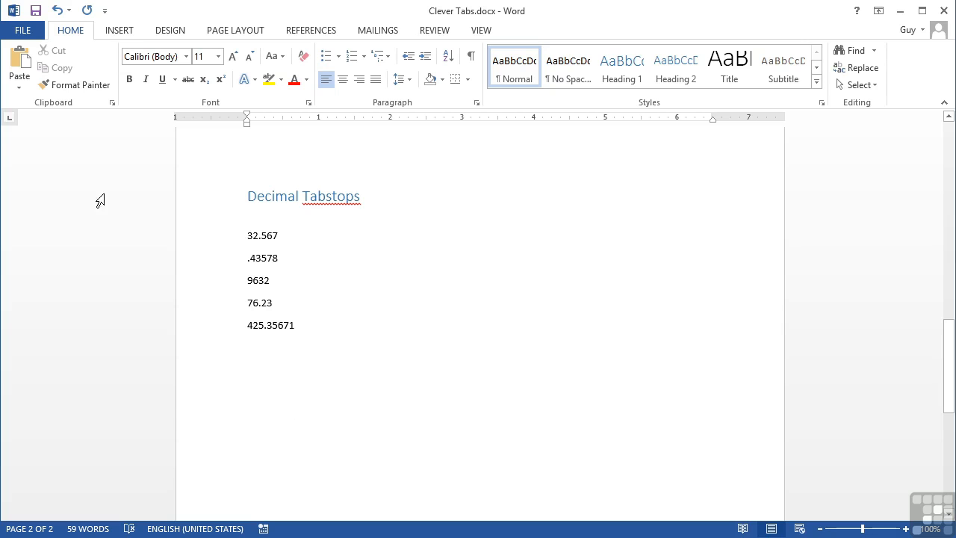
{"action": "left_click", "coordinate": [10, 119]}
{"action": "left_click", "coordinate": [11, 122]}
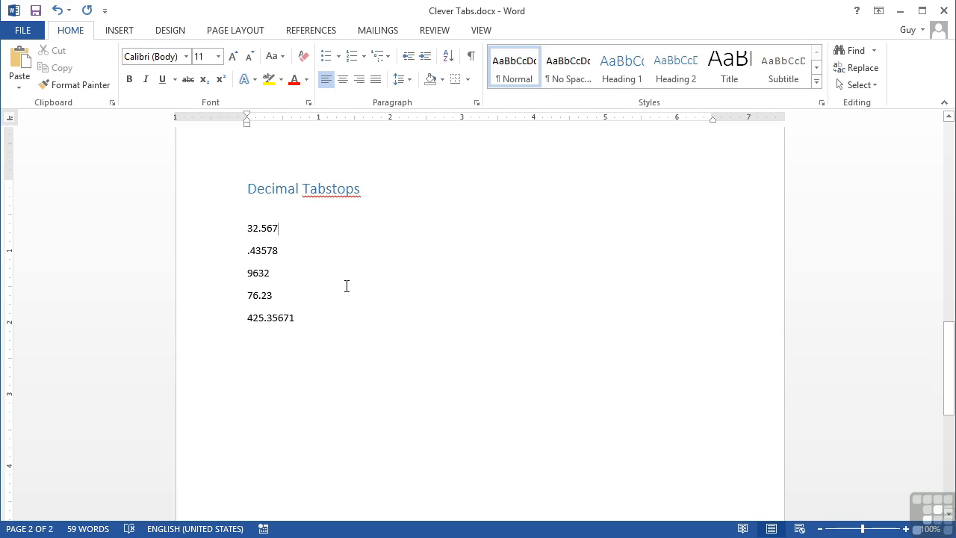
{"action": "left_click_drag", "start_coordinate": [309, 317], "coordinate": [239, 236]}
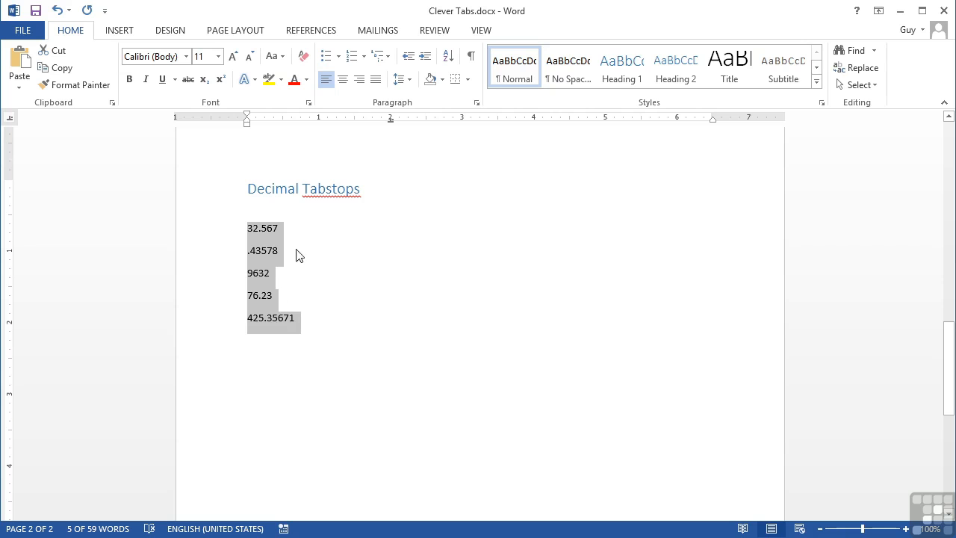
Insert a tab before each of the five numbers to align them on the decimal tab stop.
{"action": "left_click", "coordinate": [249, 235]}
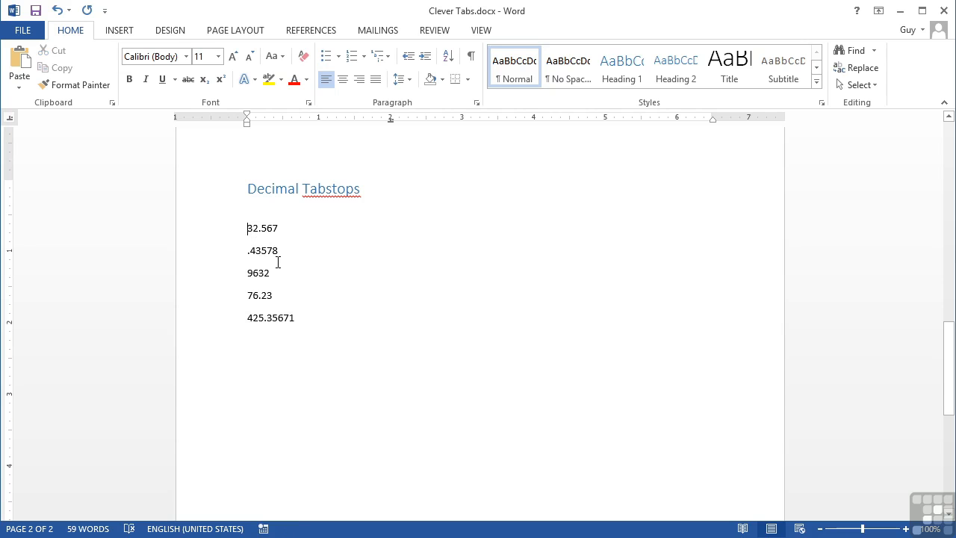
{"action": "key", "text": "Tab"}
{"action": "left_click", "coordinate": [248, 251]}
{"action": "key", "text": "Tab"}
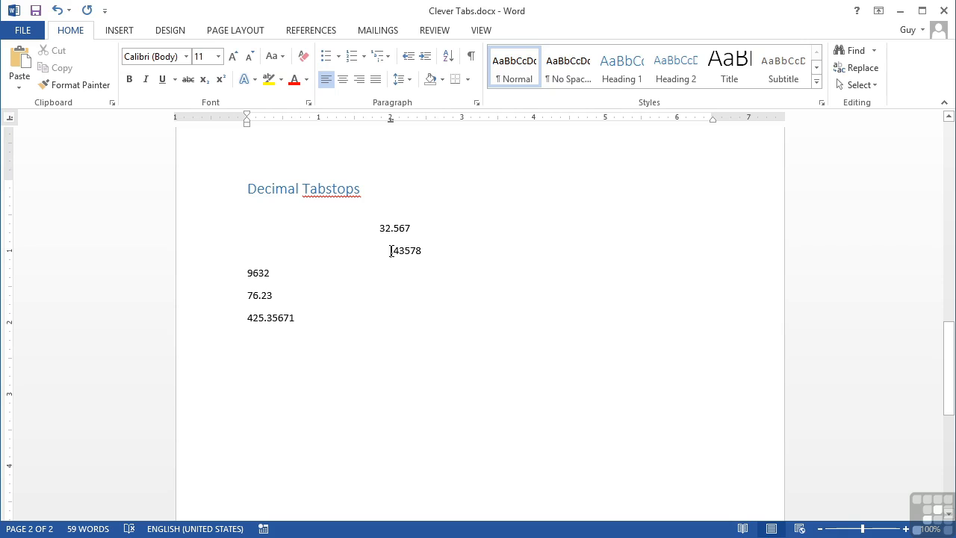
{"action": "left_click", "coordinate": [250, 274]}
{"action": "key", "text": "Tab"}
{"action": "left_click", "coordinate": [249, 295]}
{"action": "key", "text": "Tab"}
{"action": "key", "text": "Tab"}
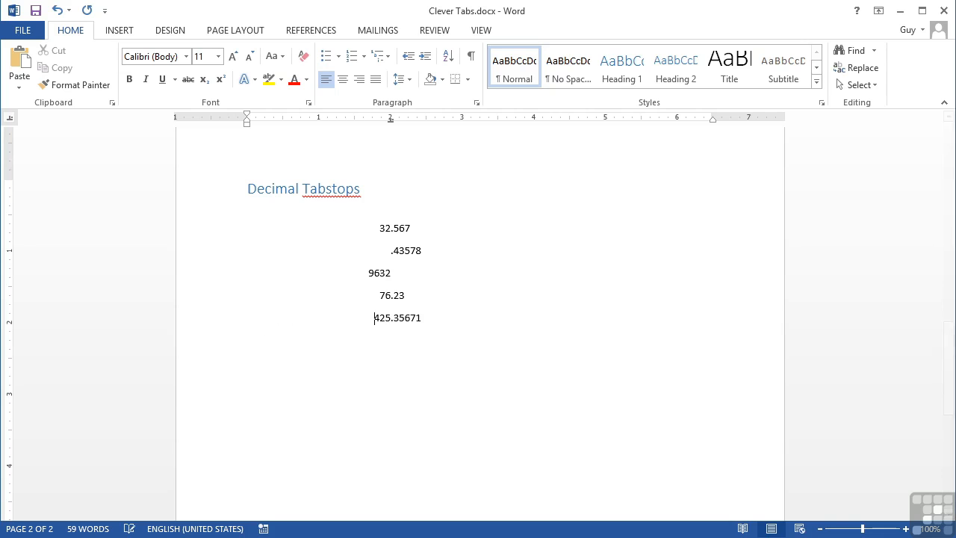
Add a tabbed line below the last number containing the value 5674653.562626882.
{"action": "left_click", "coordinate": [431, 318]}
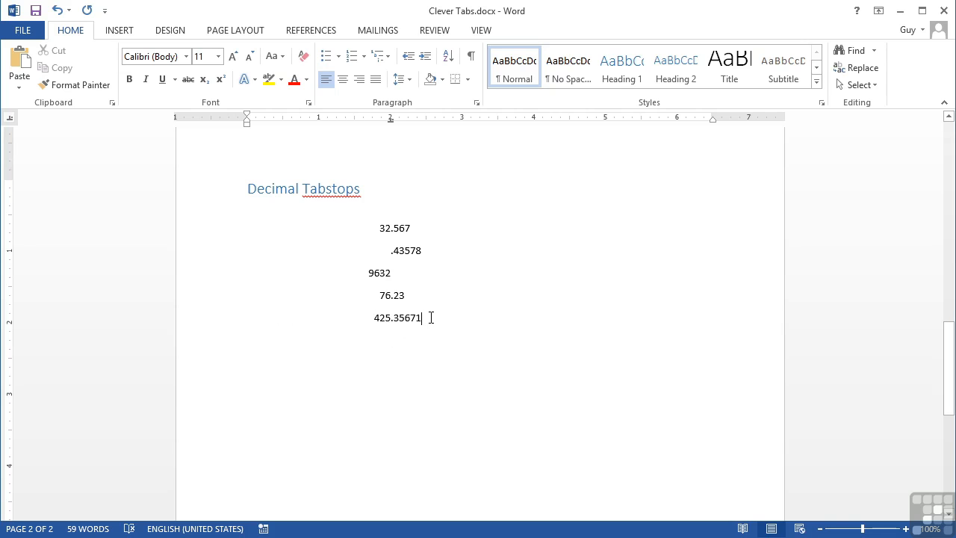
{"action": "key", "text": "Return"}
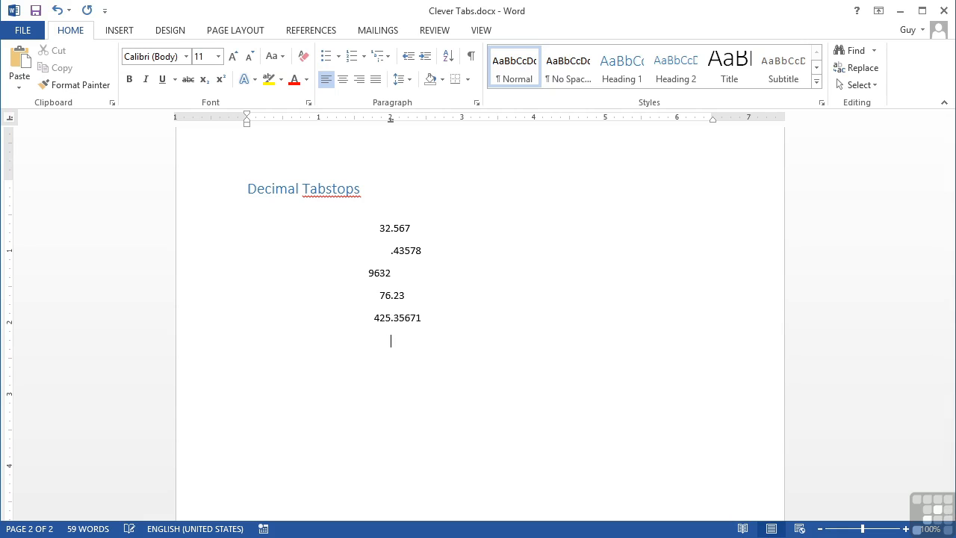
{"action": "type", "text": "5674653"}
{"action": "type", "text": ".562626882"}
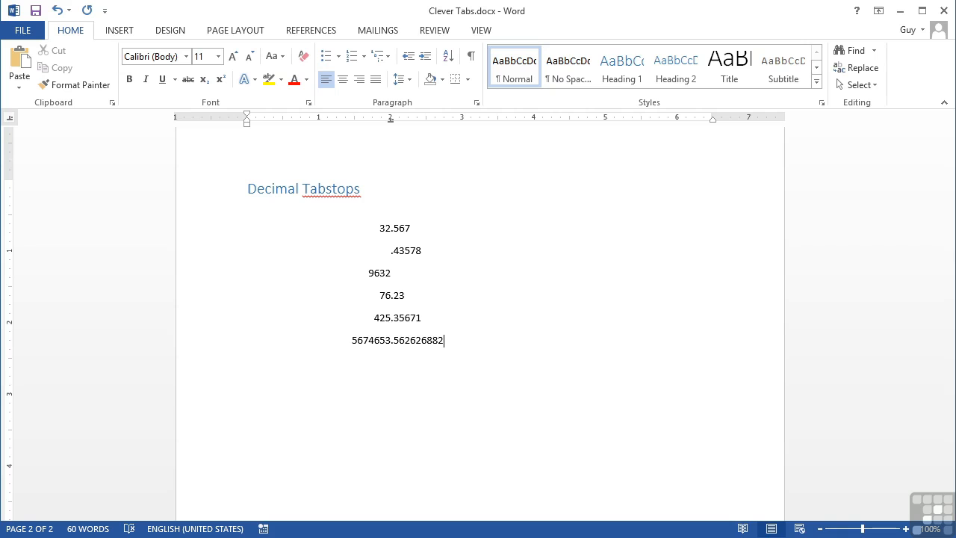